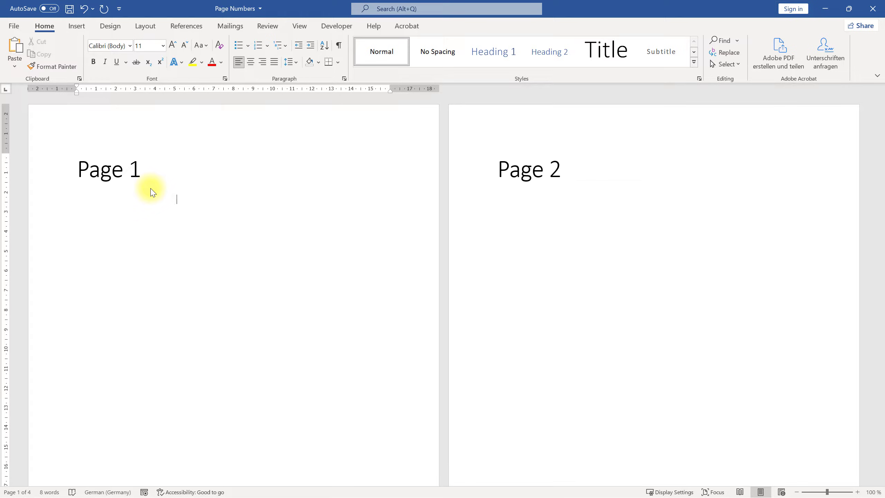
scroll(99, 276, down, 2)
scroll(86, 298, down, 8)
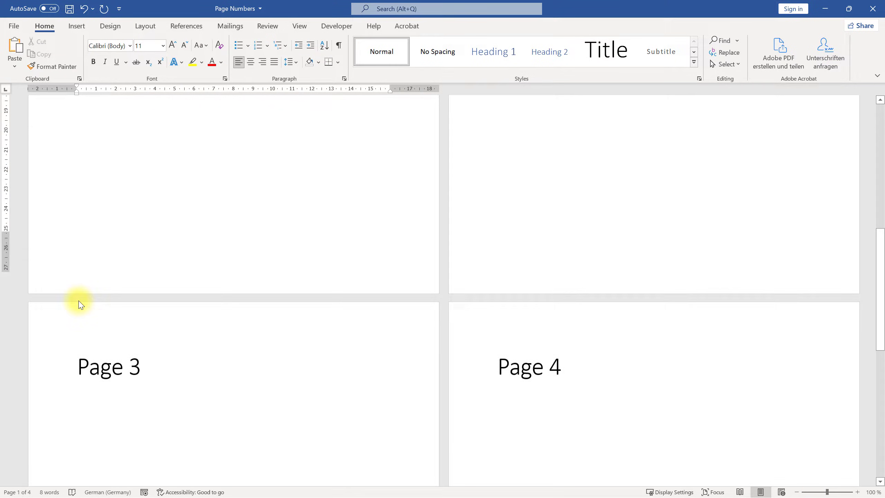
scroll(79, 301, down, 3)
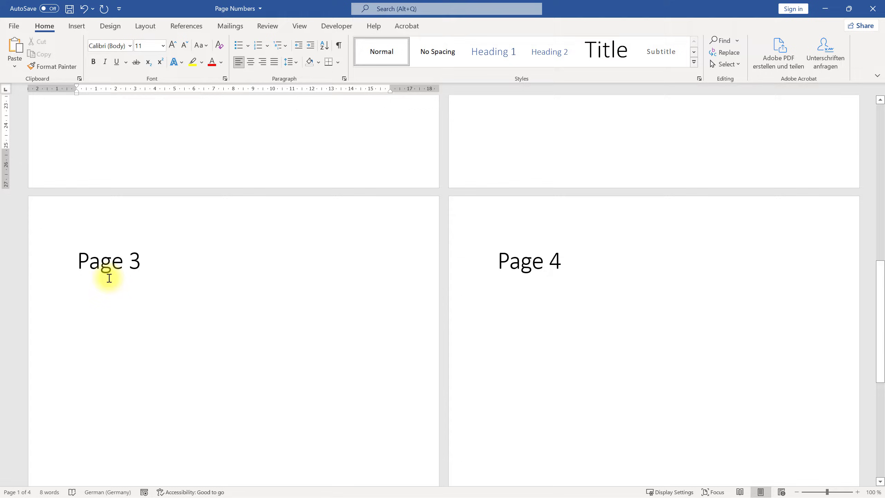
scroll(109, 276, up, 10)
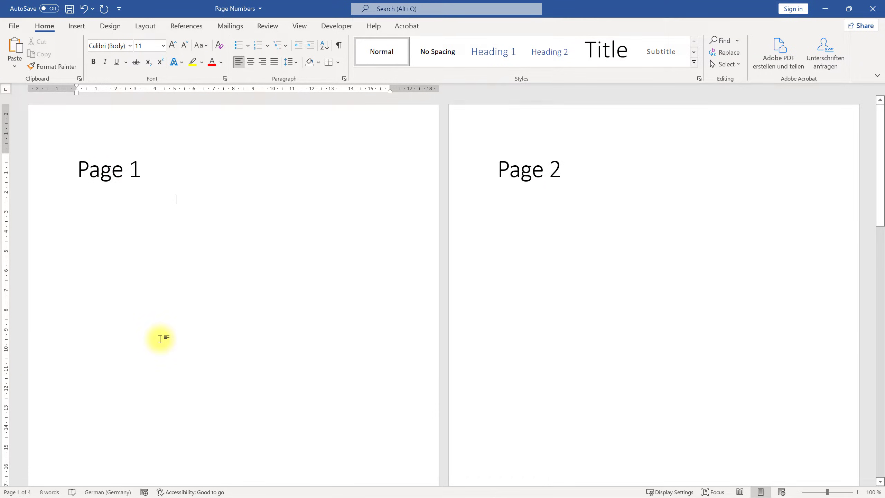
scroll(160, 338, down, 10)
Insert a Next Page section break just before the 'Page 3' heading
click(75, 346)
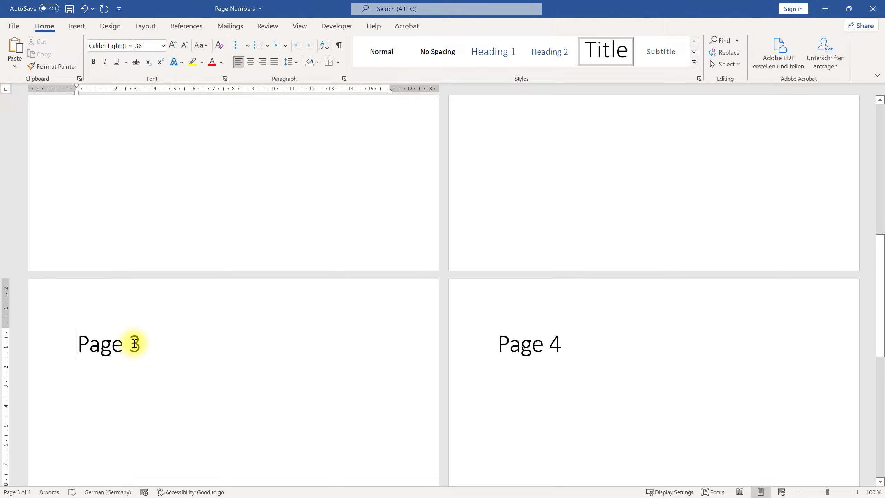
click(146, 26)
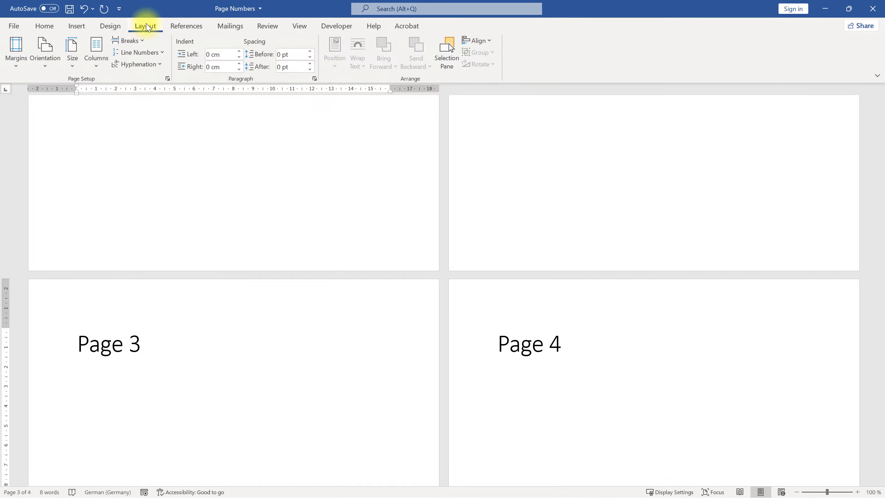
click(129, 40)
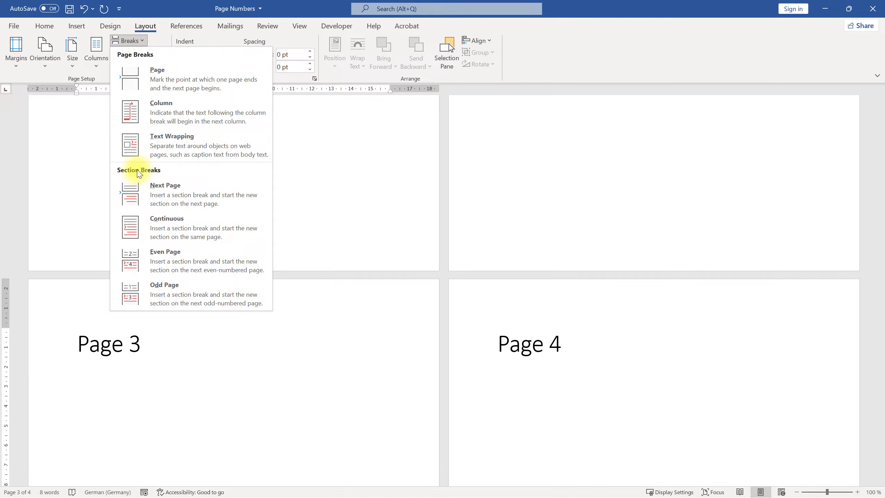
click(164, 194)
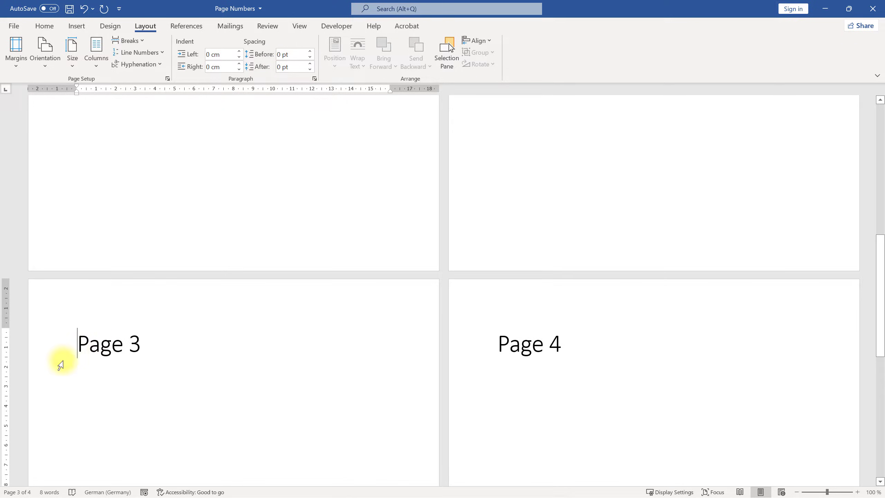
scroll(541, 356, up, 5)
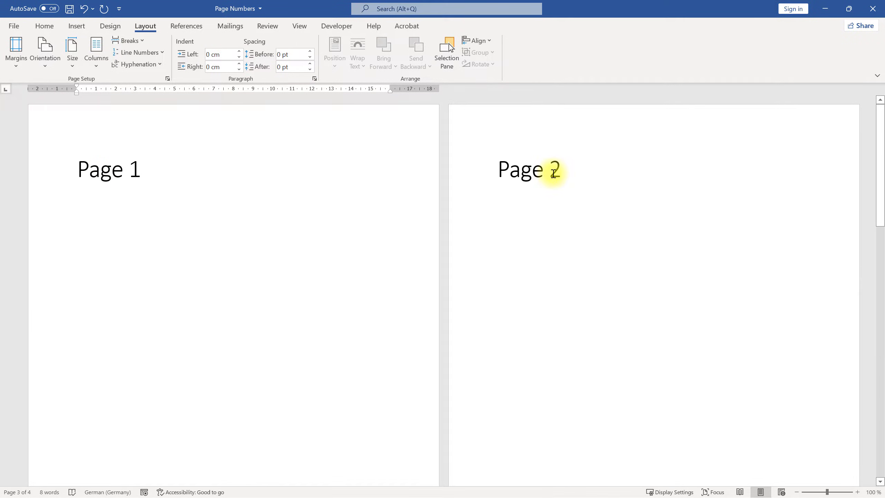
scroll(421, 342, down, 2)
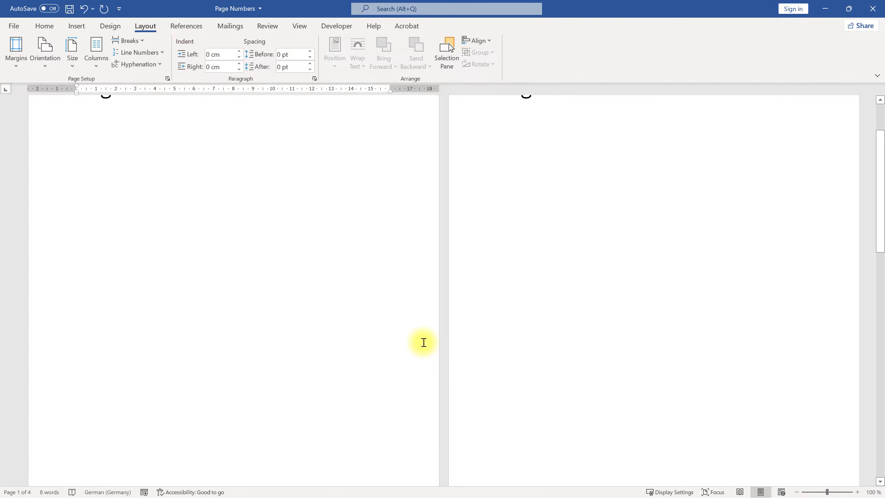
scroll(422, 342, up, 2)
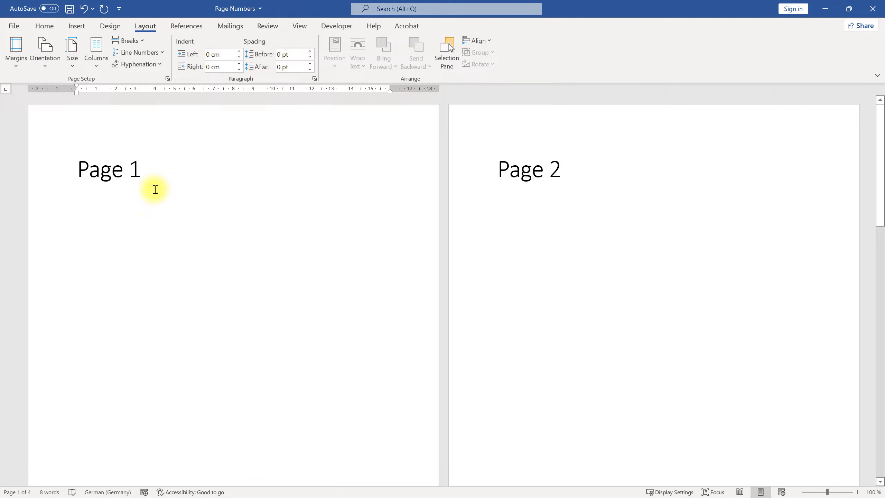
scroll(259, 303, down, 5)
scroll(258, 303, down, 15)
scroll(242, 294, up, 1)
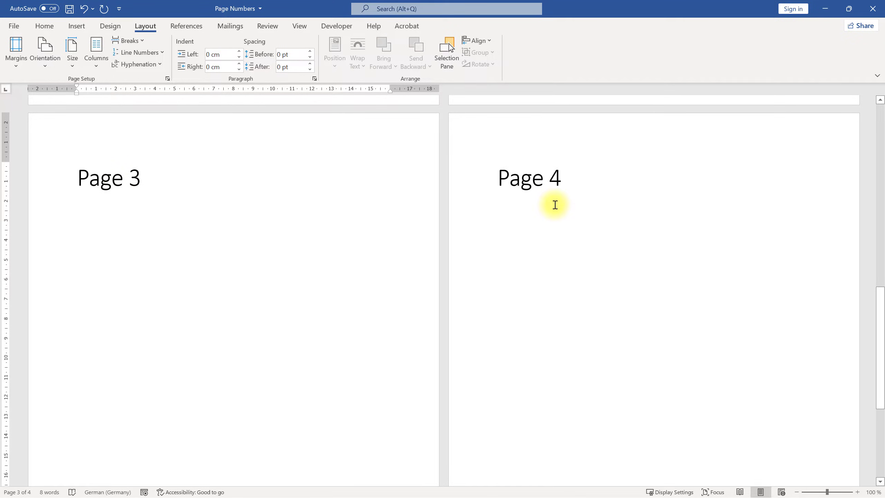
scroll(155, 140, up, 3)
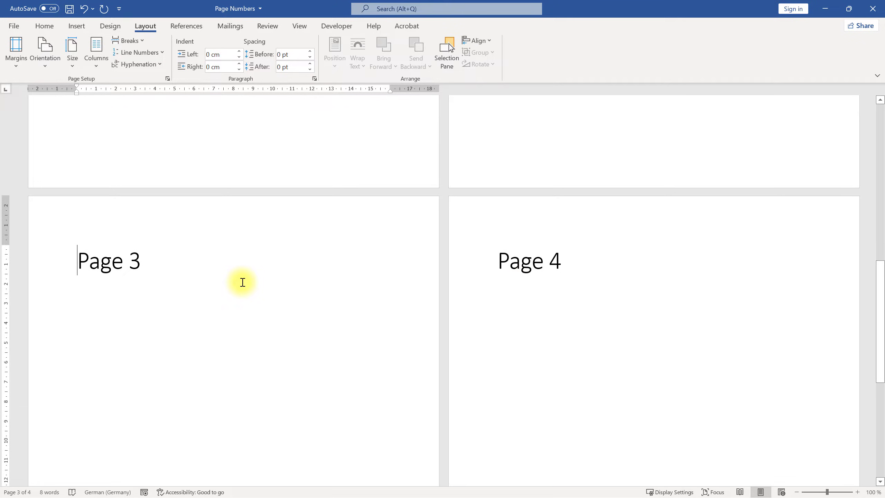
scroll(115, 289, down, 5)
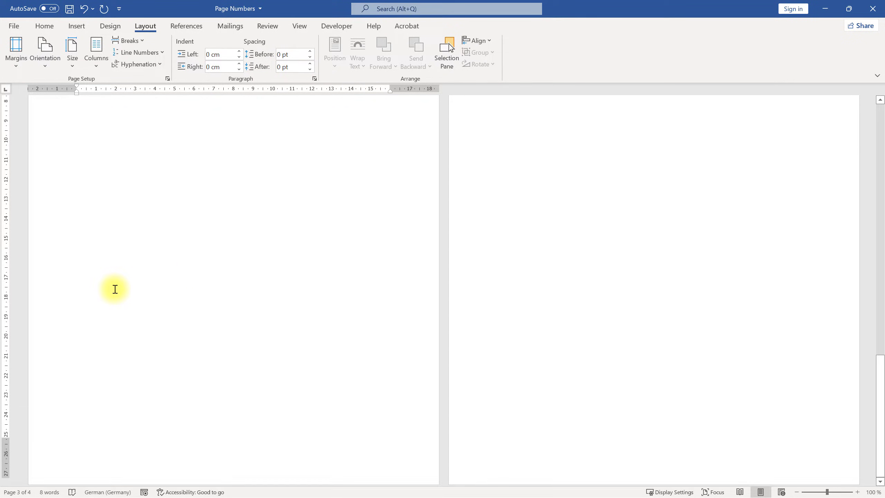
In the page 3 footer, turn off Link to Previous for Section 2
double_click(198, 448)
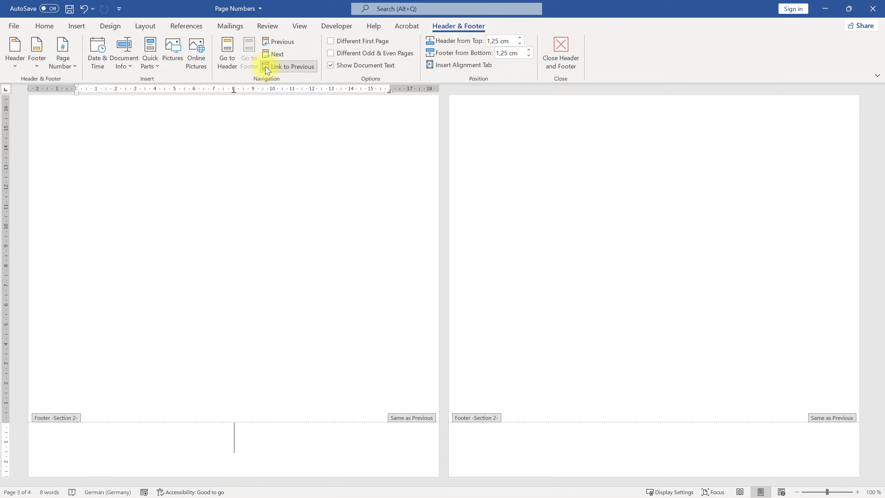
click(299, 68)
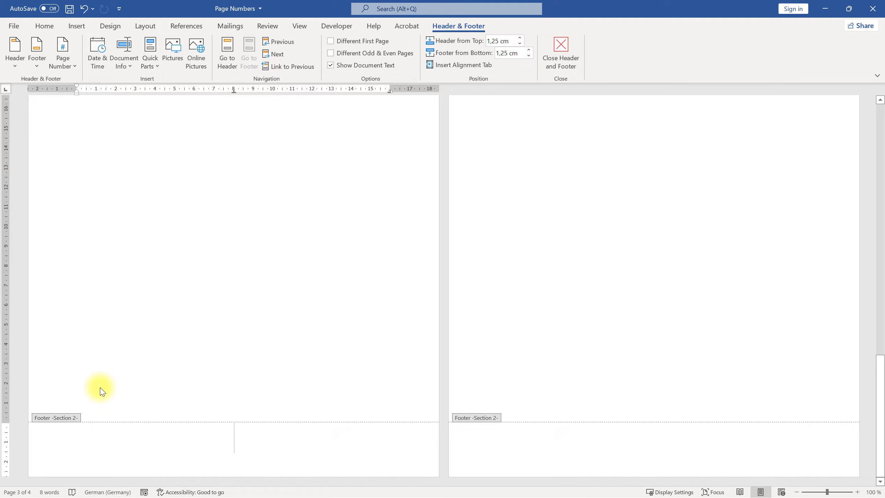
scroll(135, 353, up, 5)
scroll(135, 353, up, 5)
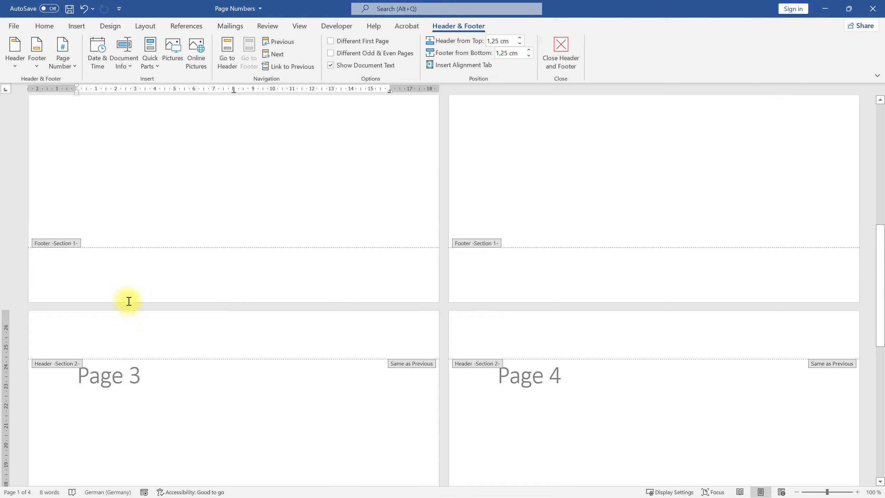
scroll(124, 337, down, 3)
scroll(125, 337, down, 5)
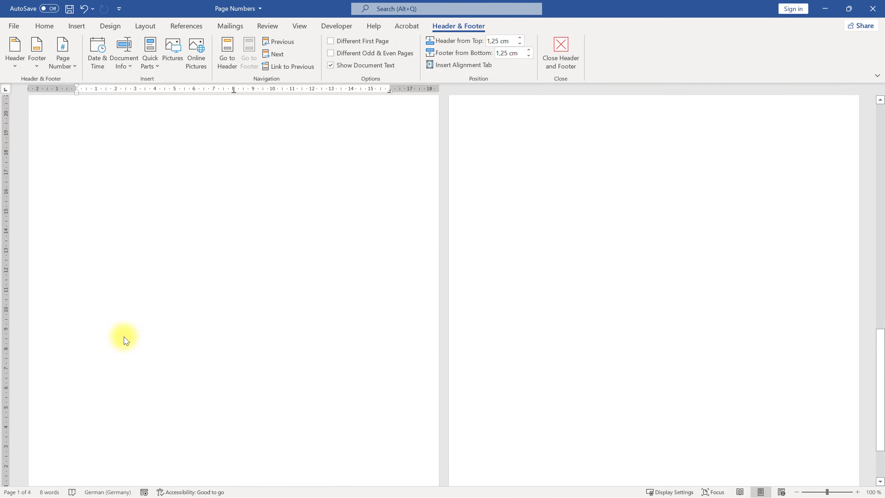
scroll(124, 337, down, 2)
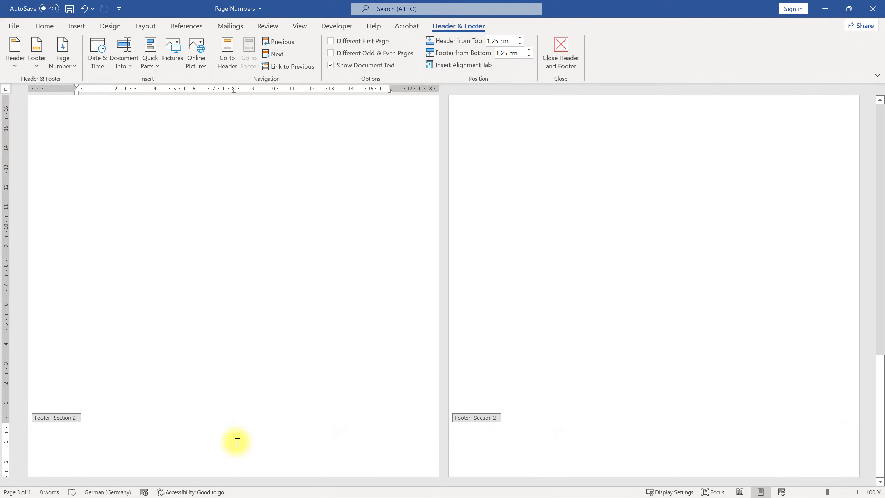
scroll(236, 441, up, 10)
scroll(204, 334, down, 1)
scroll(223, 370, down, 9)
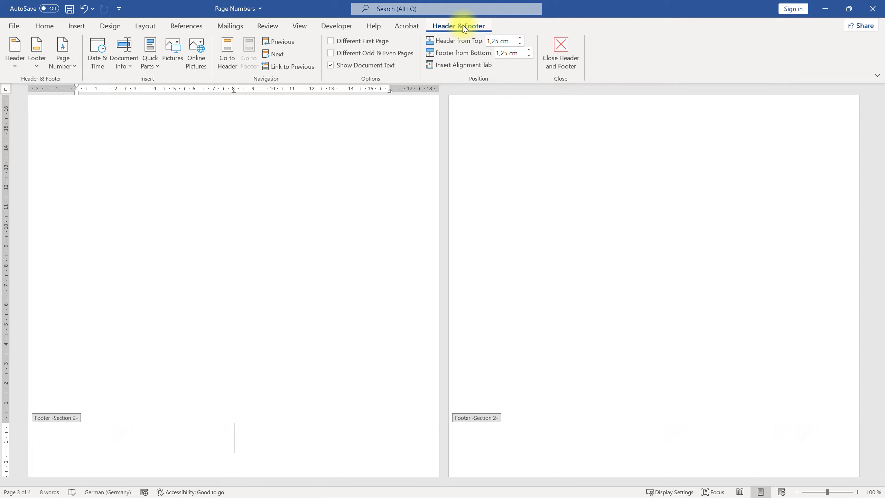
Insert a Plain Number 2 page number at the bottom centre of Section 2 footers
click(67, 63)
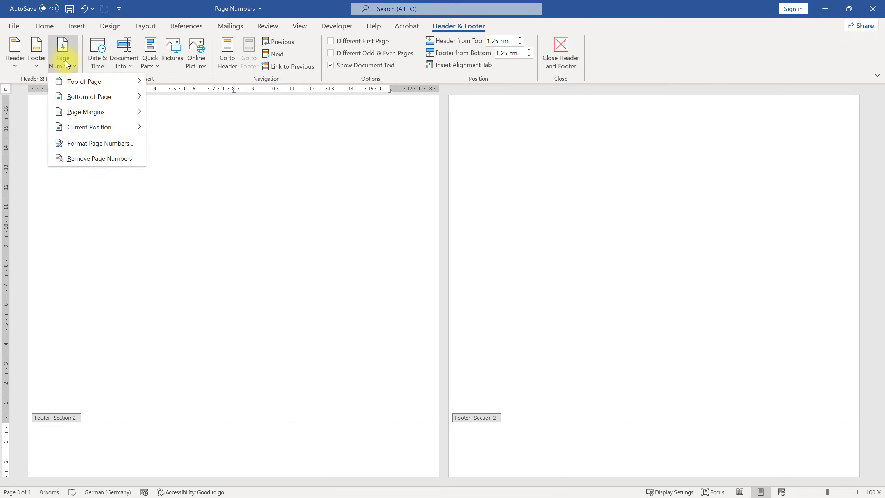
mouse_move(90, 97)
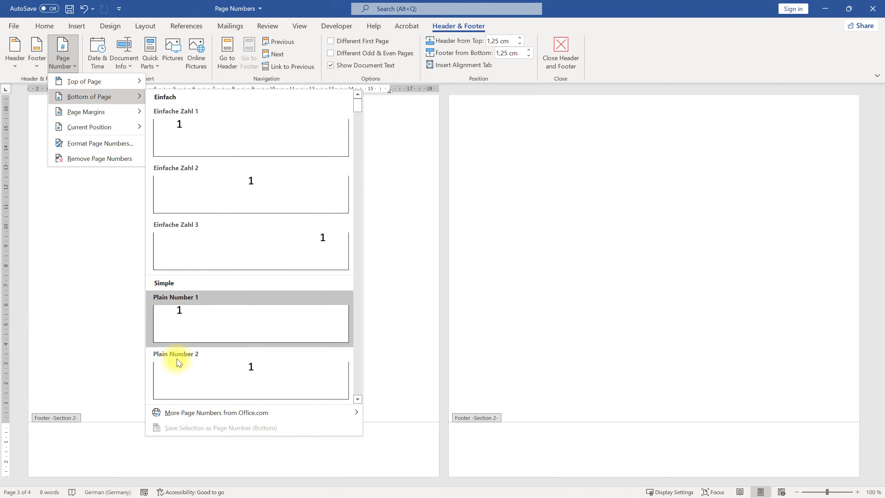
click(252, 370)
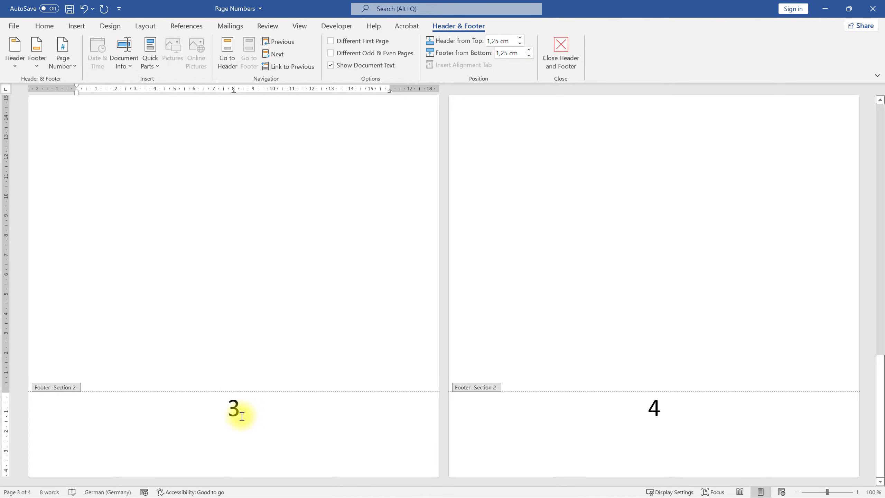
scroll(240, 416, up, 1)
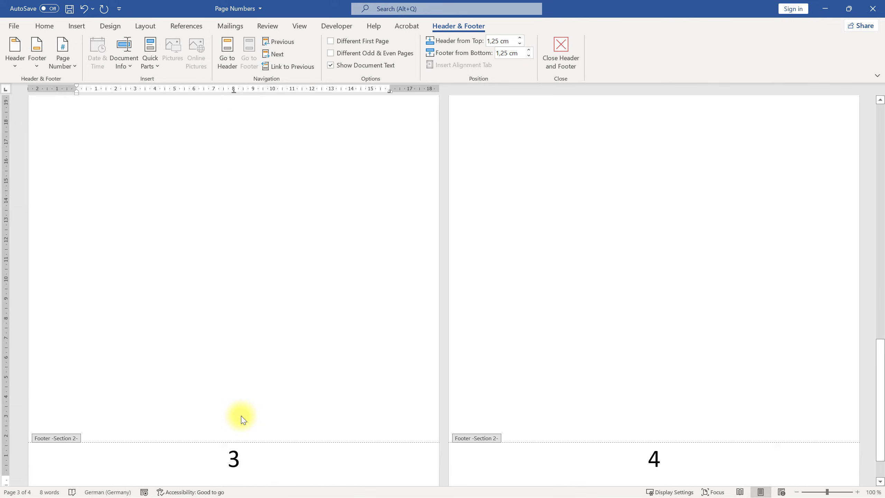
scroll(239, 419, up, 3)
scroll(237, 420, up, 2)
scroll(236, 423, up, 2)
scroll(238, 419, up, 3)
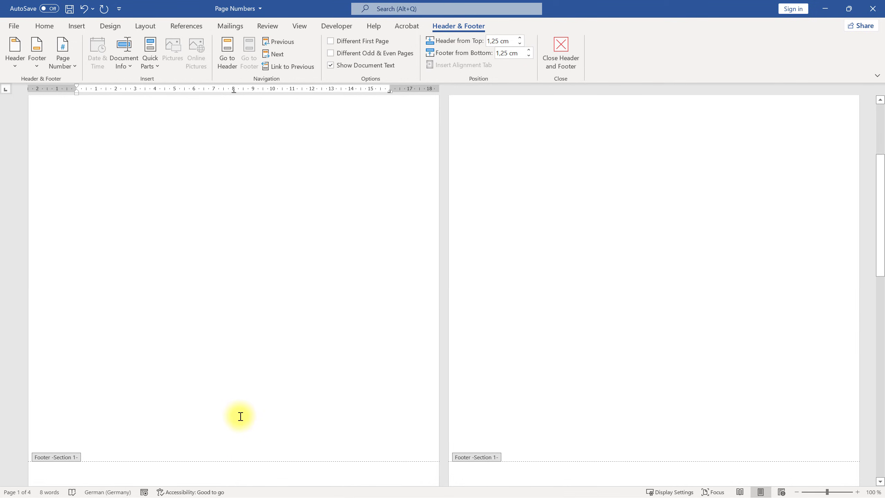
scroll(239, 421, up, 3)
scroll(454, 236, down, 1)
scroll(454, 236, down, 5)
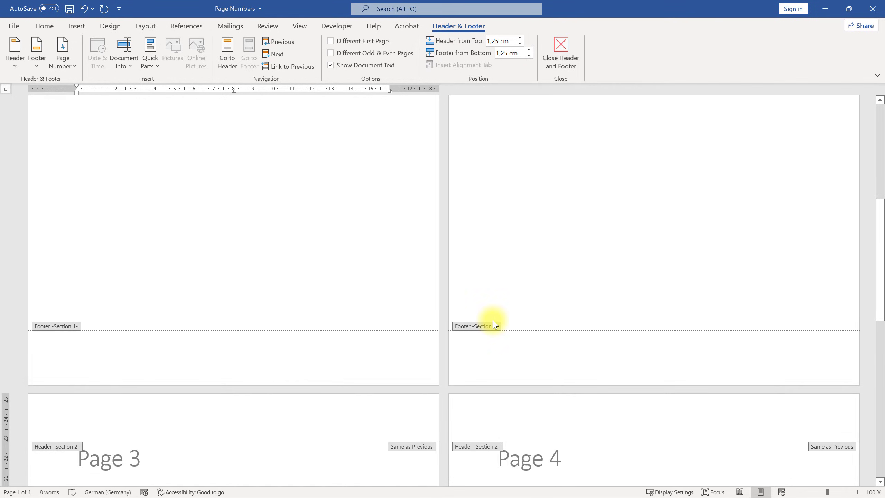
scroll(494, 322, down, 3)
scroll(332, 339, down, 1)
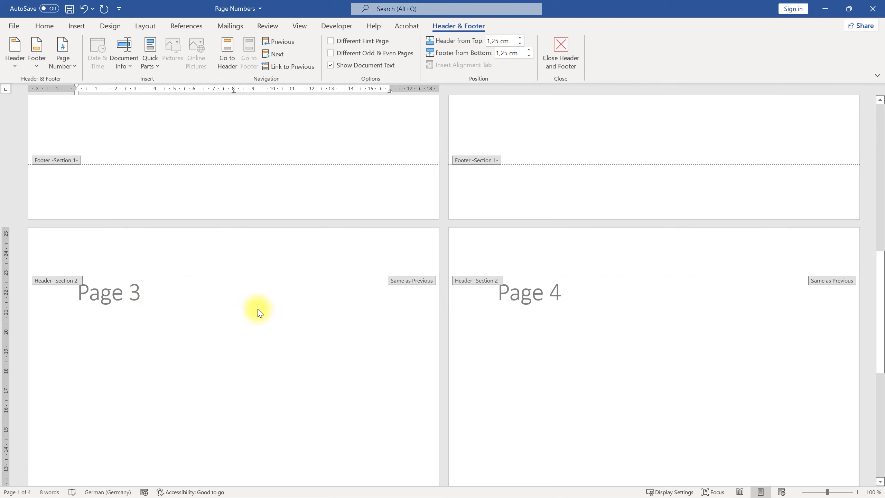
scroll(241, 304, down, 7)
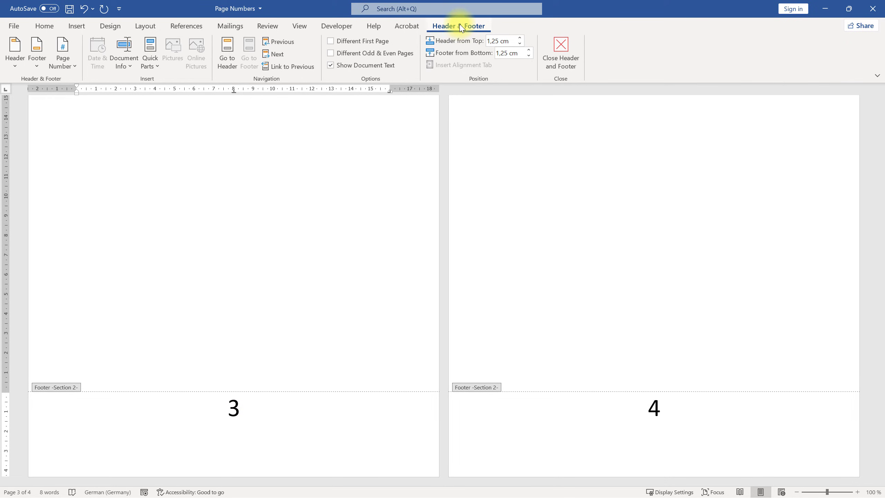
Set Section 2 page number format to start at 1
click(71, 66)
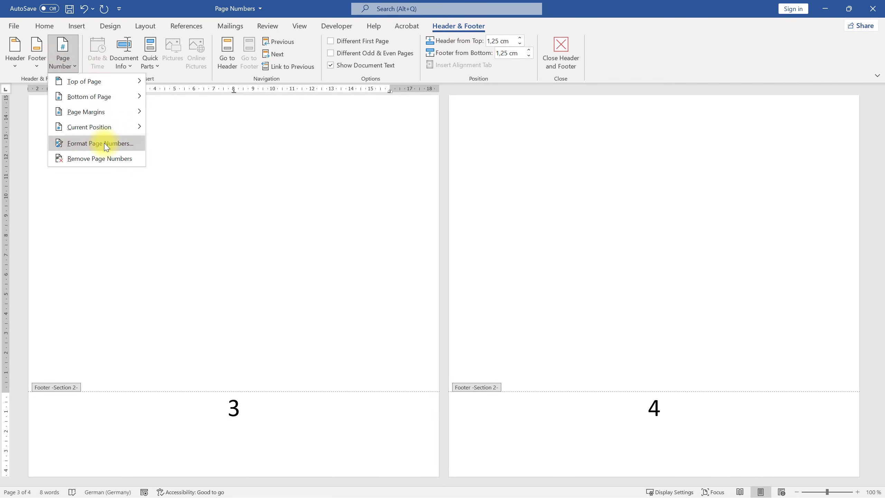
click(106, 147)
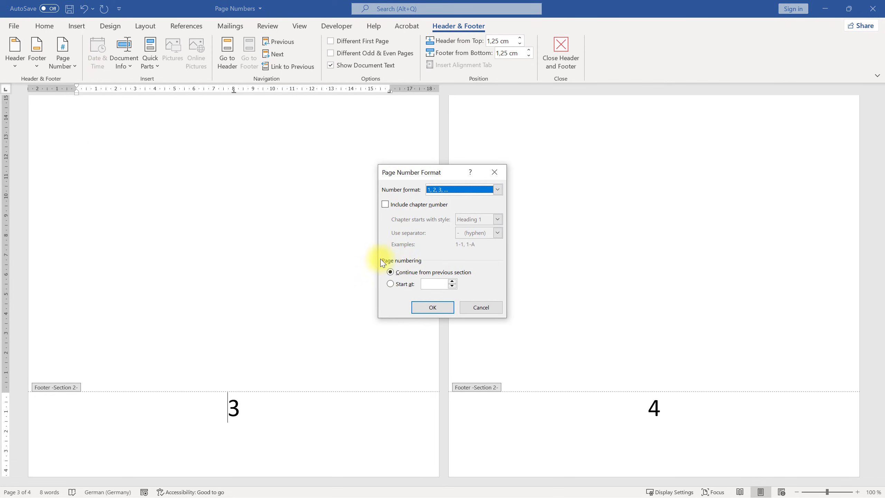
click(403, 284)
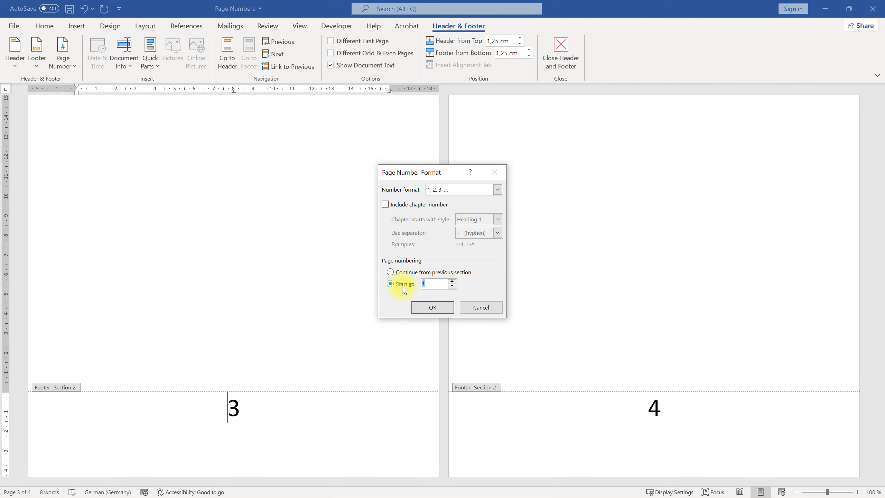
click(435, 307)
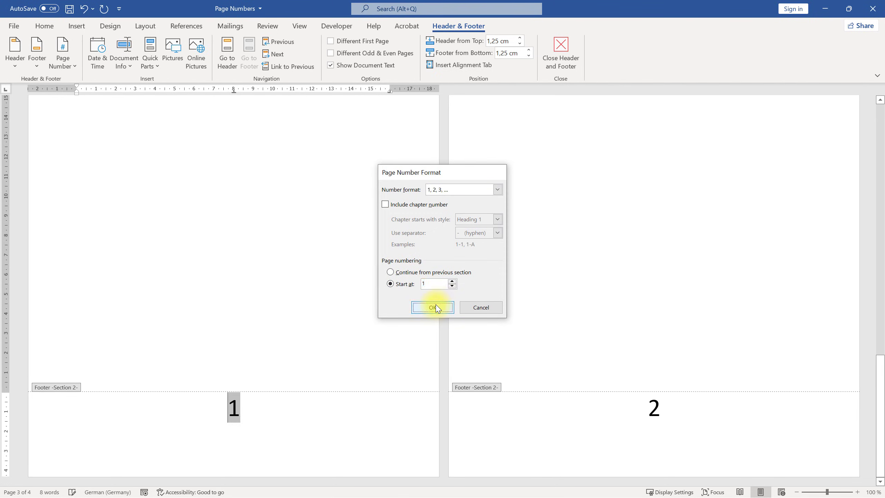
click(239, 408)
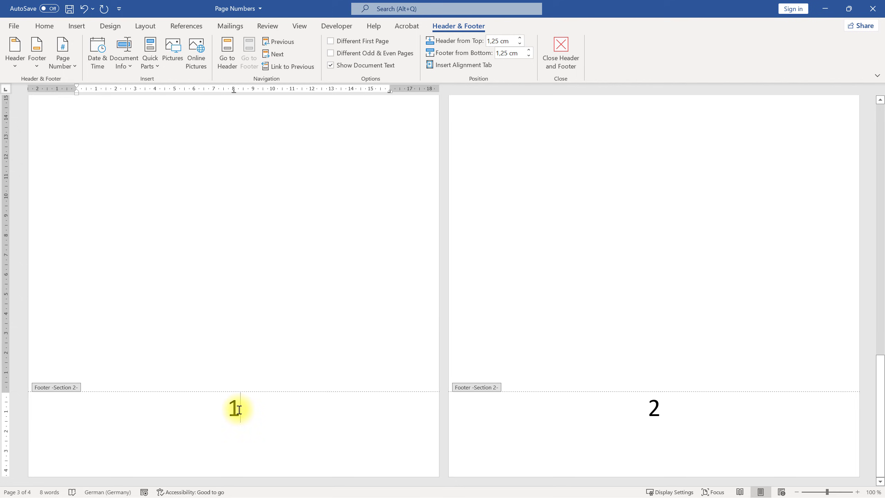
scroll(278, 300, down, 10)
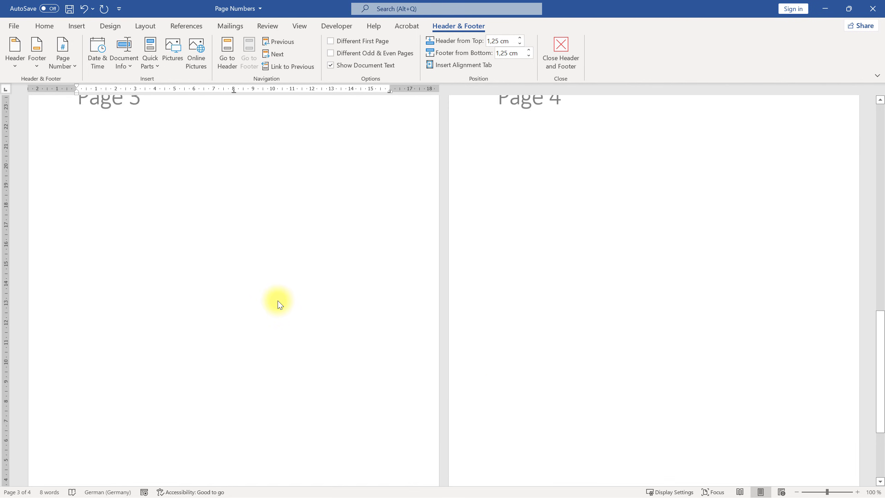
scroll(200, 214, up, 3)
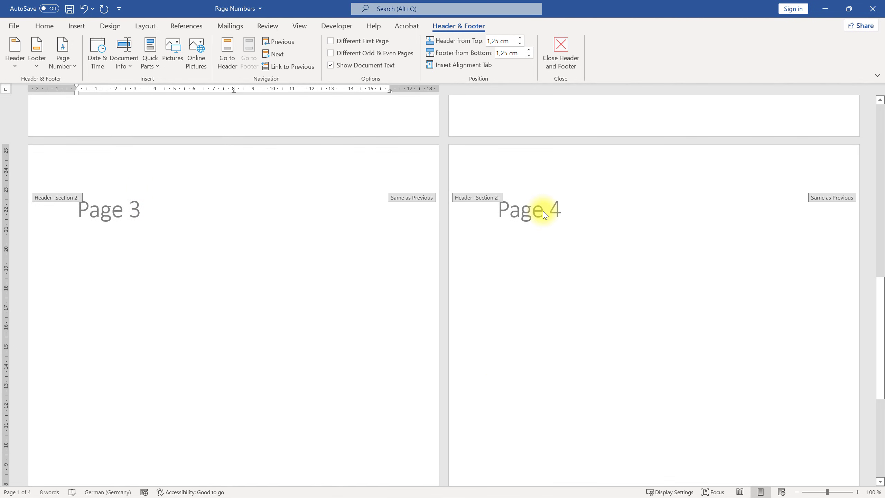
scroll(243, 246, up, 3)
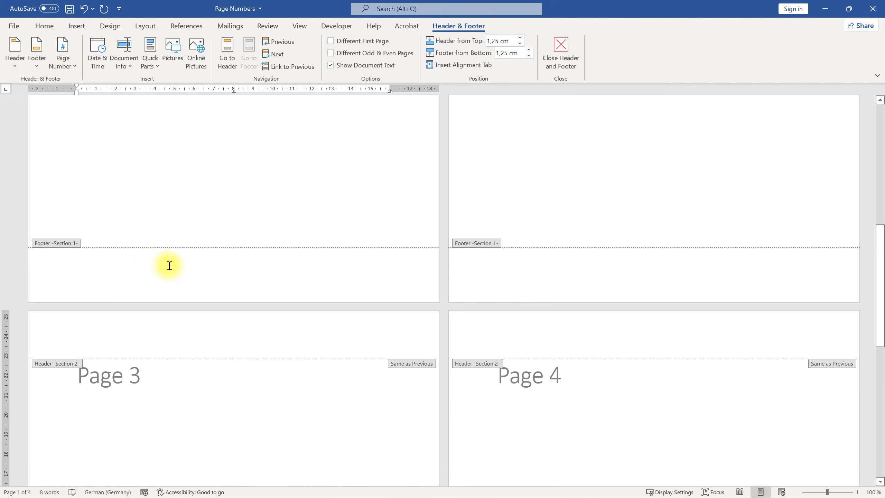
scroll(170, 267, up, 9)
scroll(174, 271, up, 1)
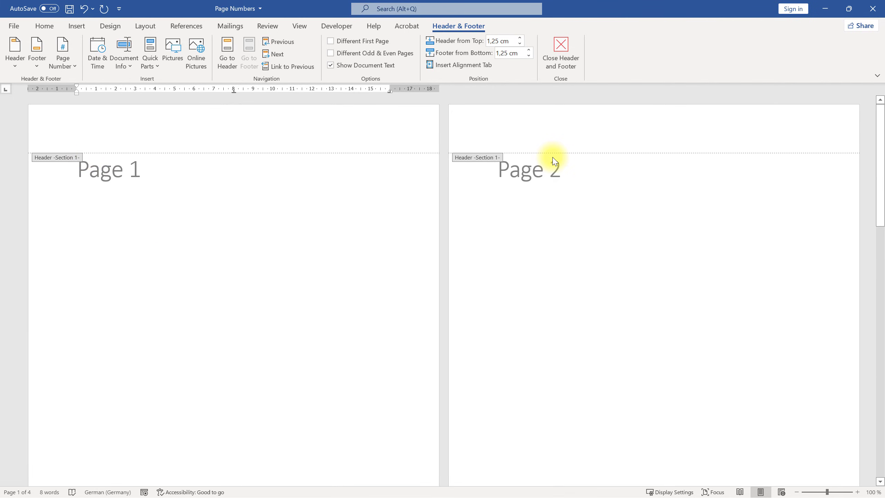